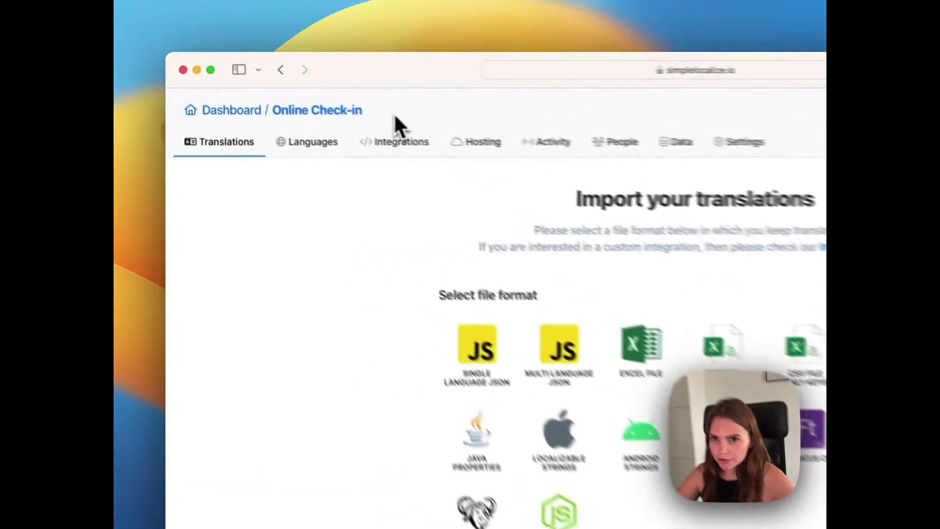
Step: Preview en.json from the Downloads folder, then return to the SimpleLocalize import page
drag(389, 118, 291, 122)
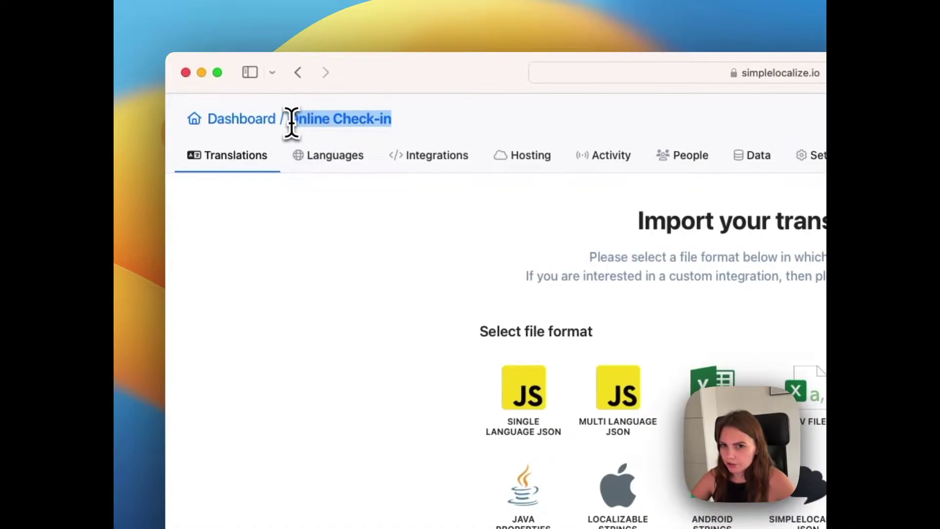
click(365, 338)
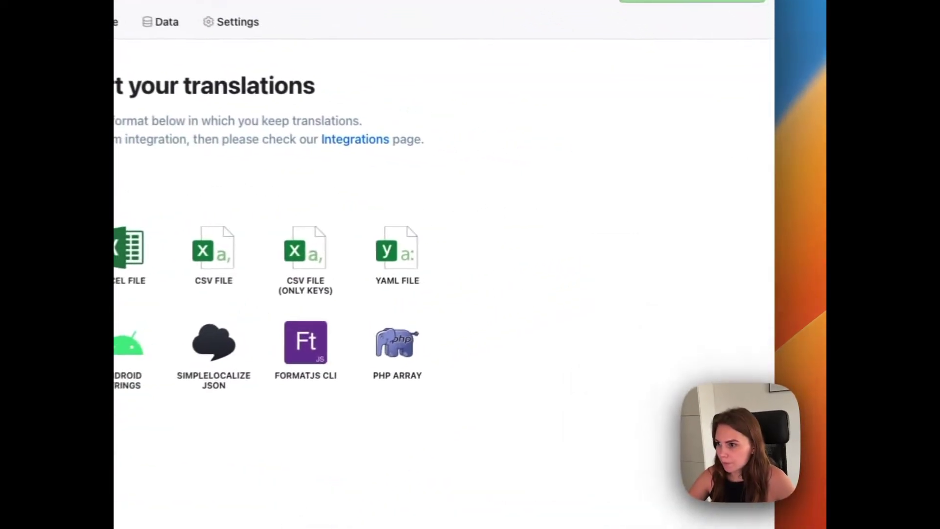
click(213, 343)
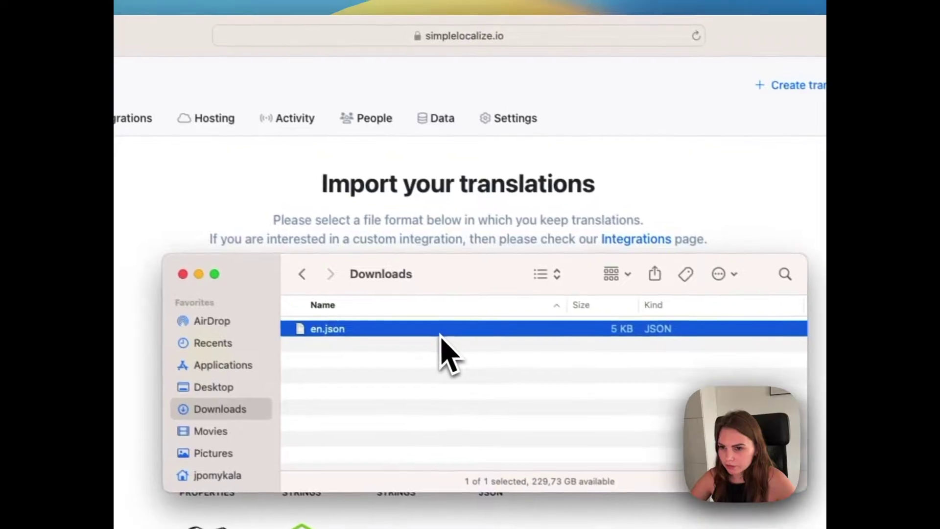
drag(441, 337, 440, 338)
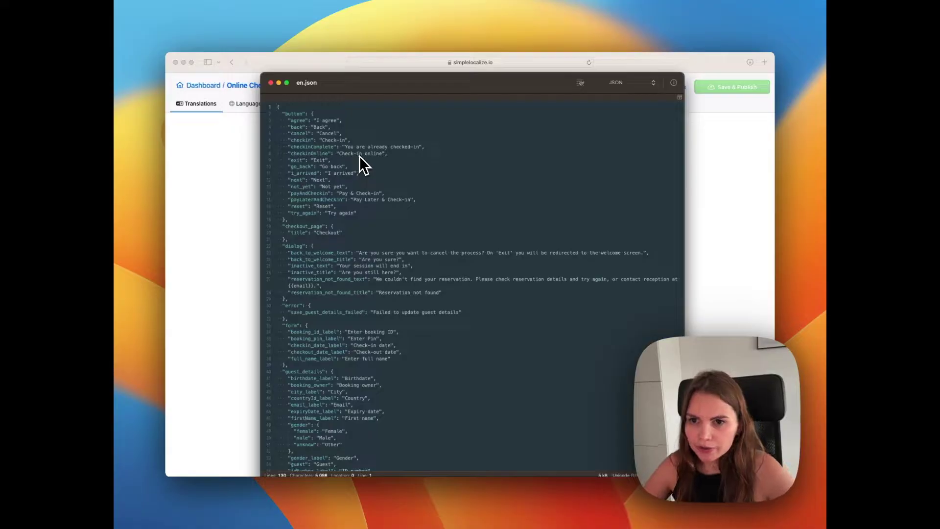
click(271, 83)
click(302, 186)
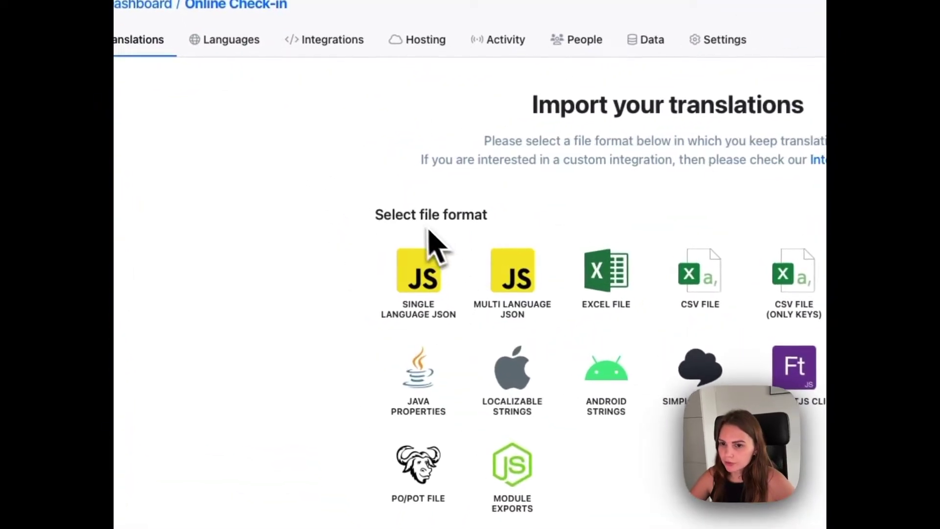
Step: Pick Single Language JSON as the import format and English as the file's language
click(416, 252)
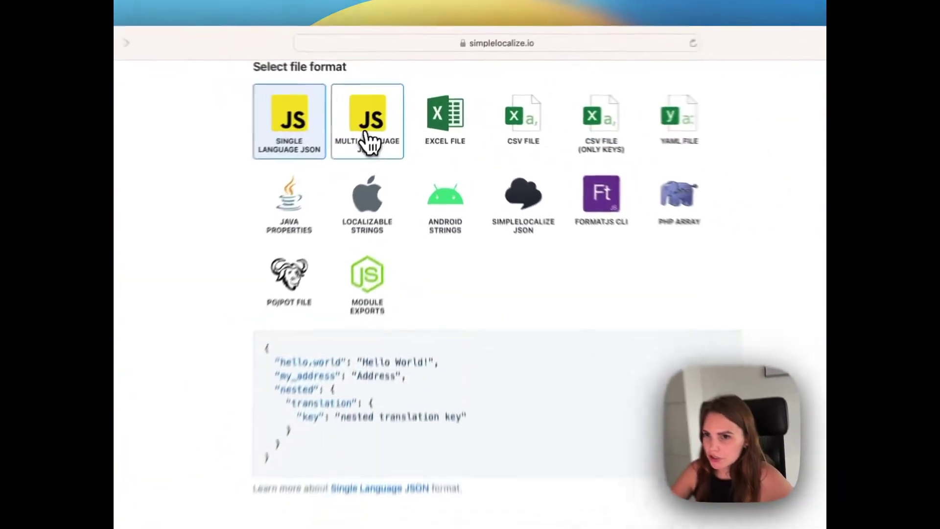
click(395, 117)
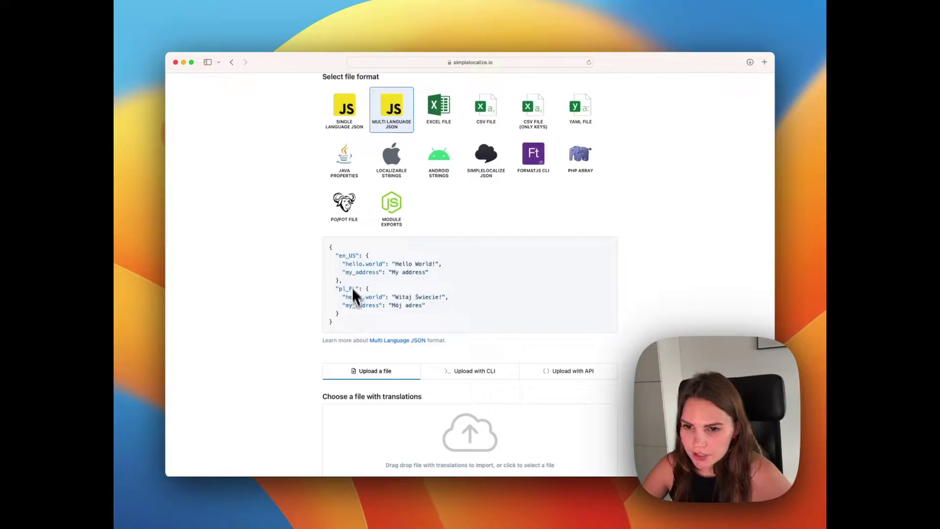
click(346, 112)
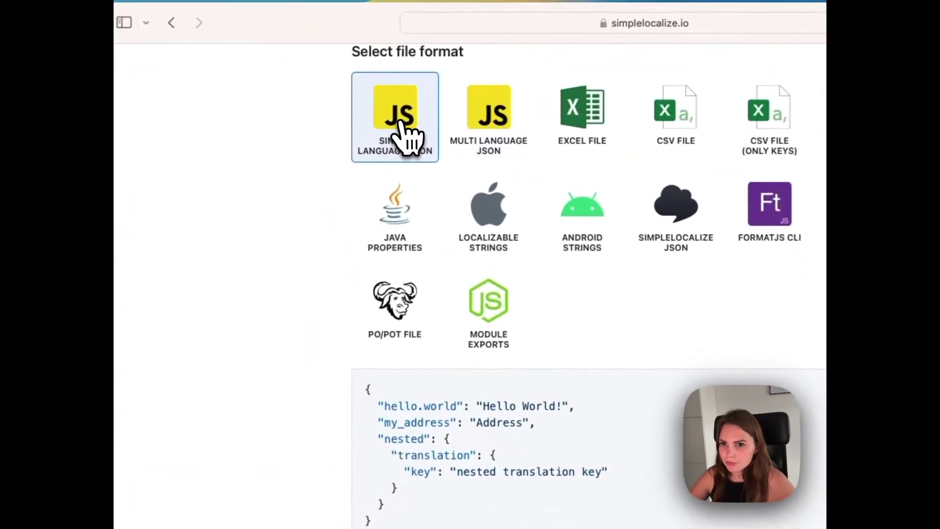
scroll(462, 227, down, 10)
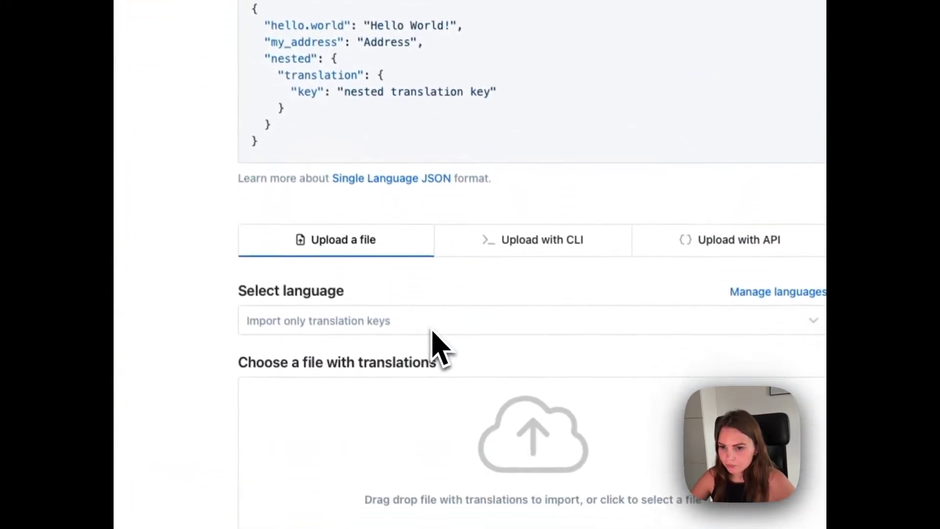
click(343, 300)
click(342, 326)
Step: Upload en.json from Downloads and view its 96 new English translations in the preview
click(578, 408)
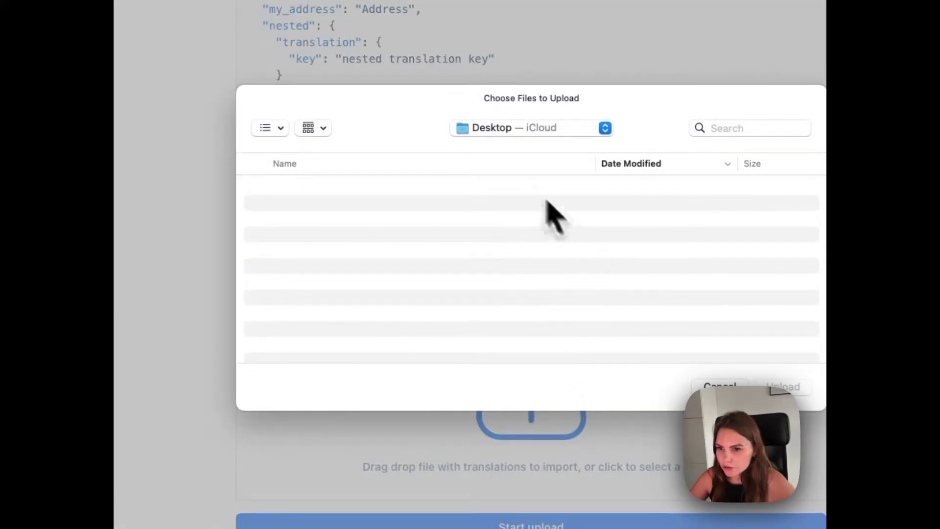
click(493, 132)
click(505, 226)
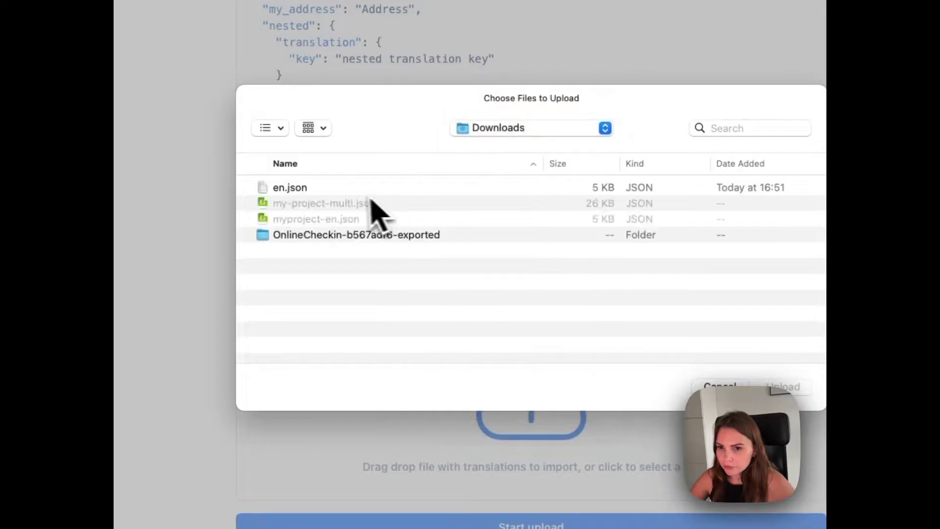
double_click(343, 193)
click(559, 524)
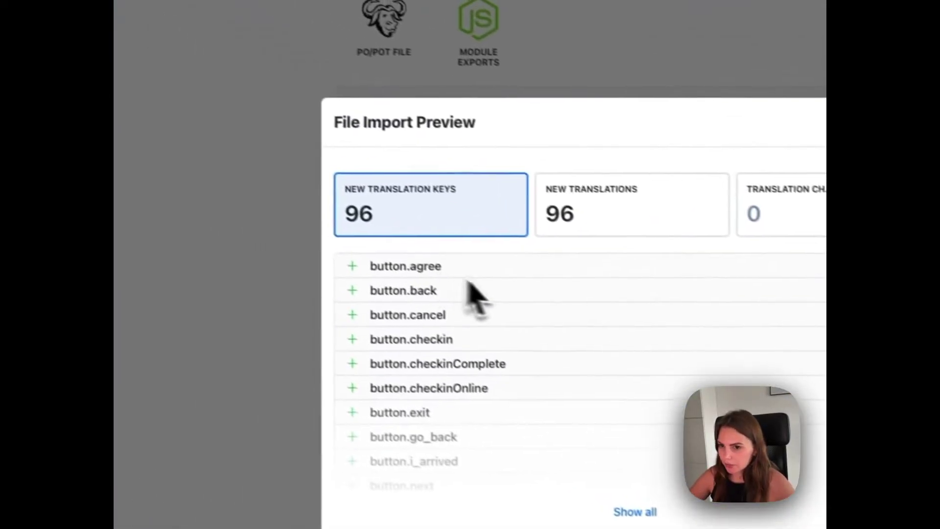
click(585, 240)
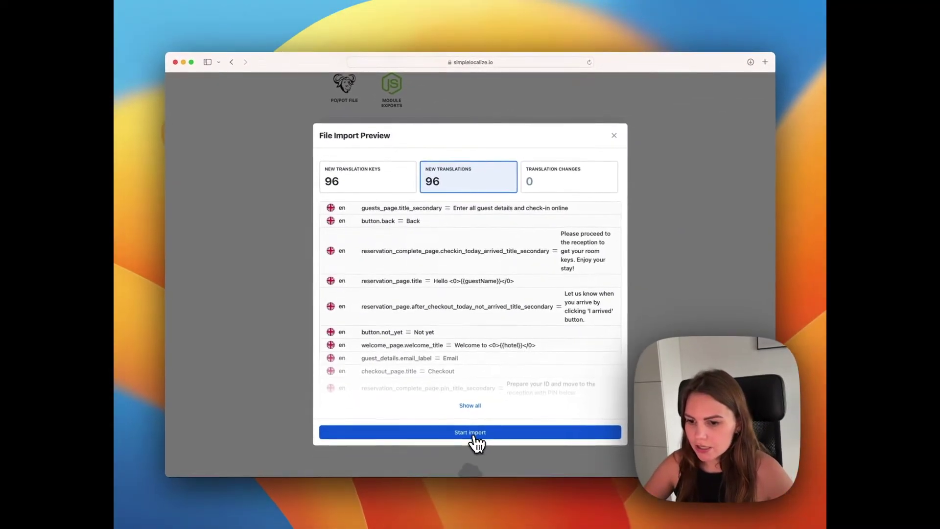
Step: Import the 96 keys, check button.checkin's English text, and go to the Languages page
click(472, 434)
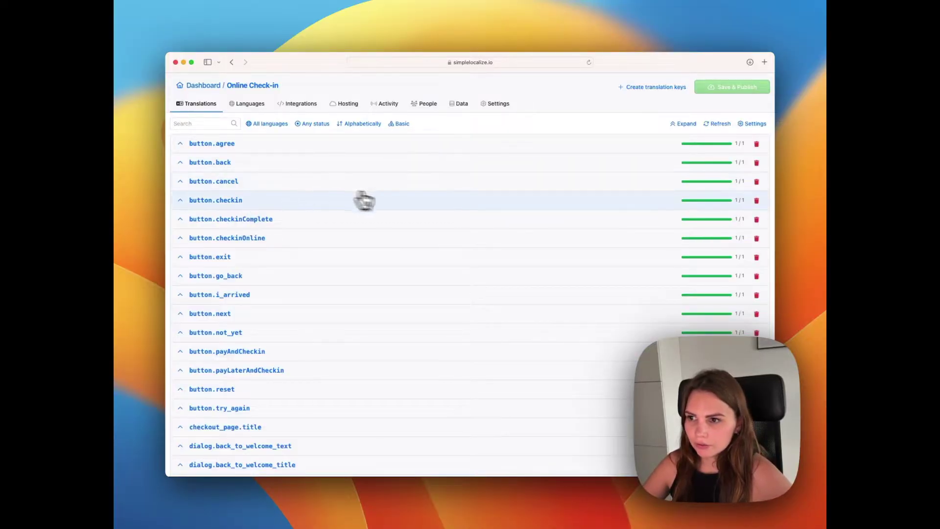
click(405, 201)
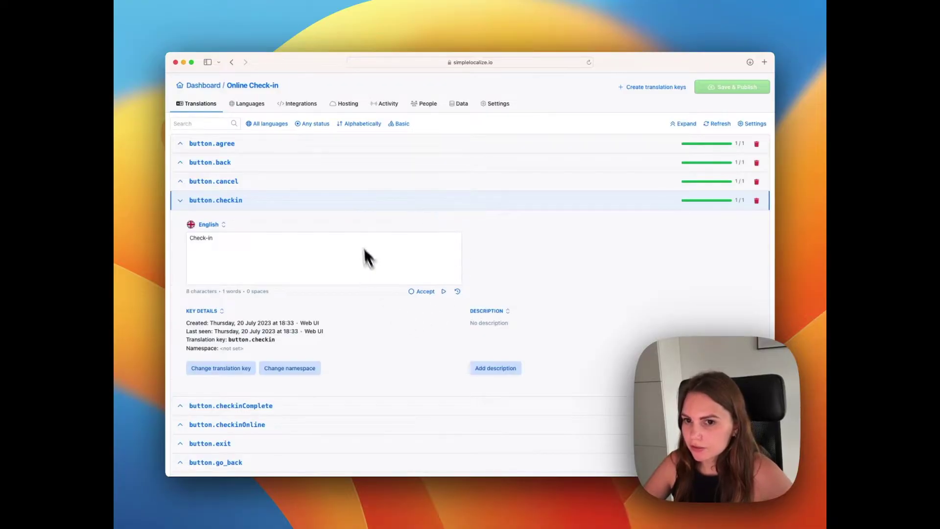
click(341, 202)
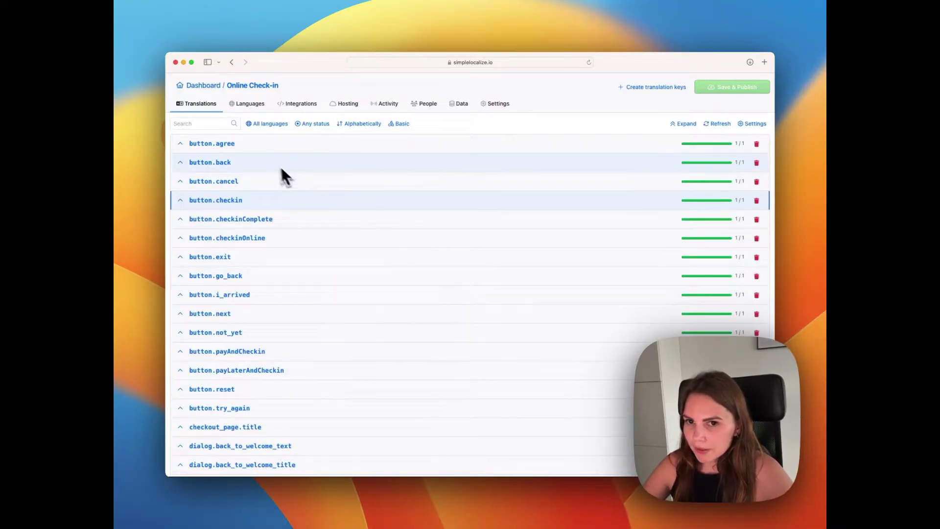
click(247, 106)
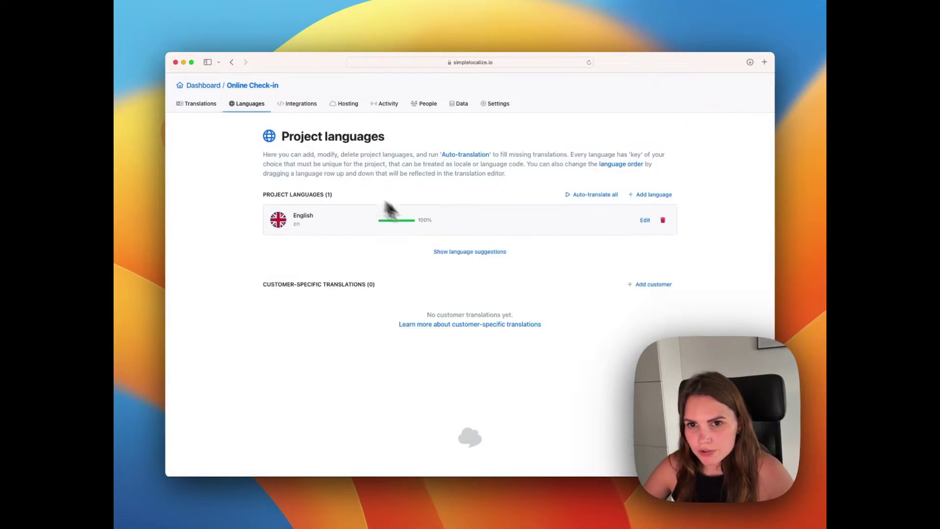
Step: Add Spanish with key es as a project language and begin its auto-translation
click(637, 206)
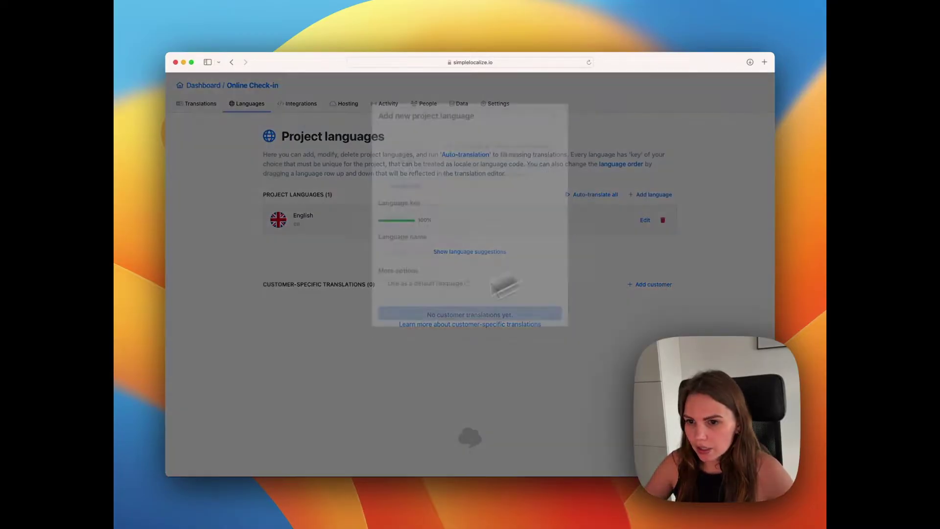
text(es)
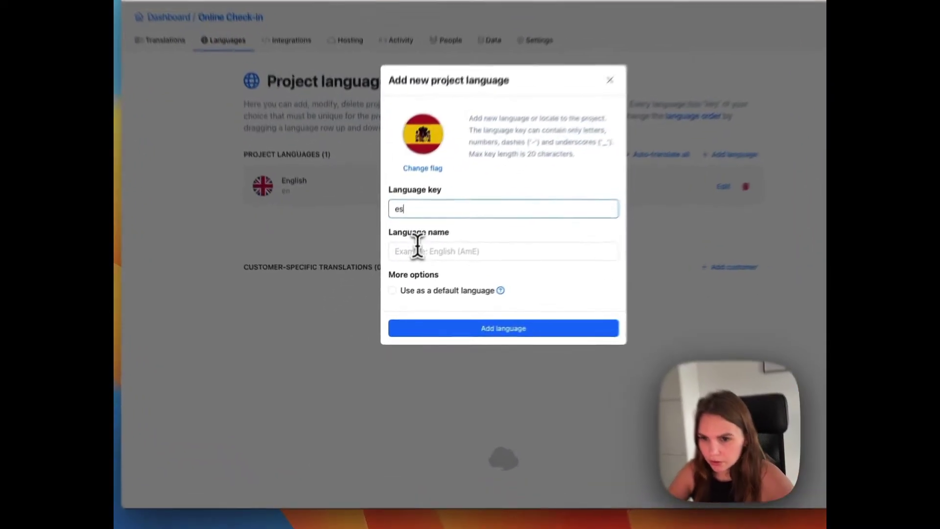
click(408, 271)
text(Spanish)
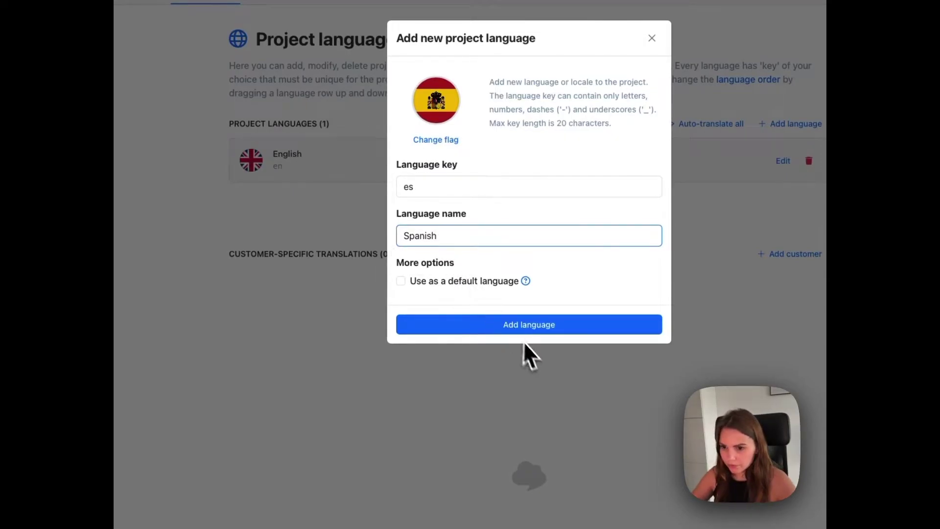
click(497, 329)
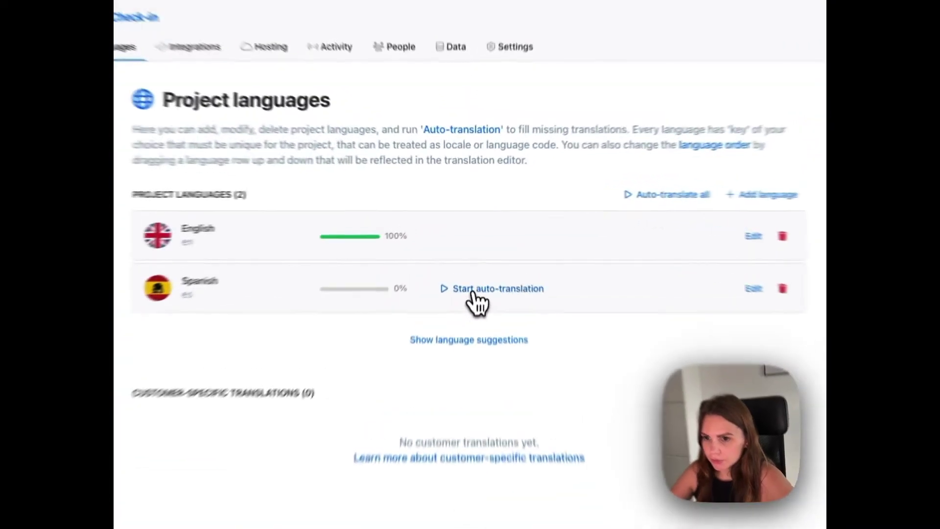
click(471, 254)
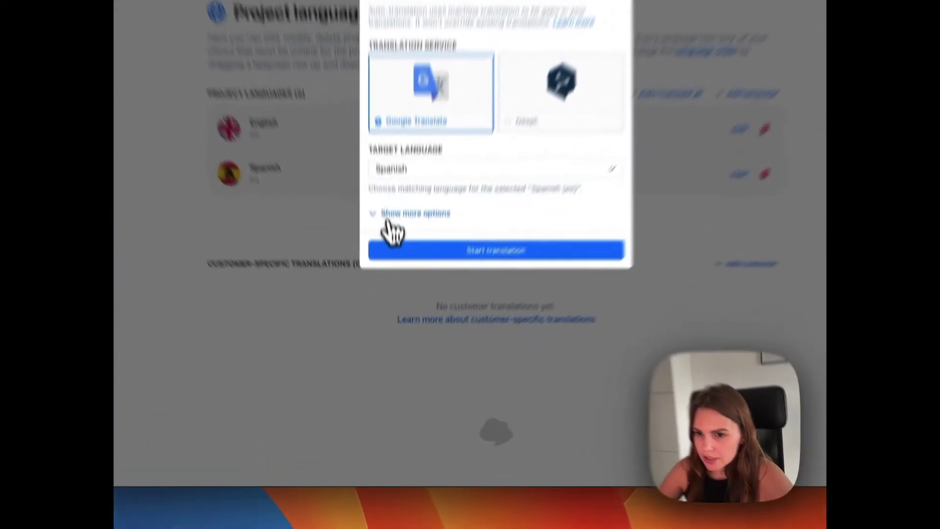
Step: Machine-translate all keys into Spanish with Google Translate
click(395, 280)
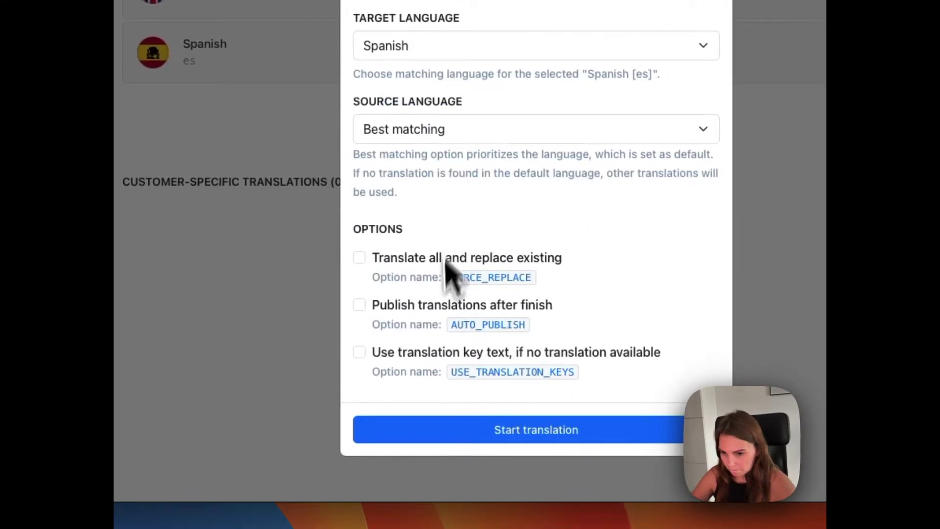
click(534, 430)
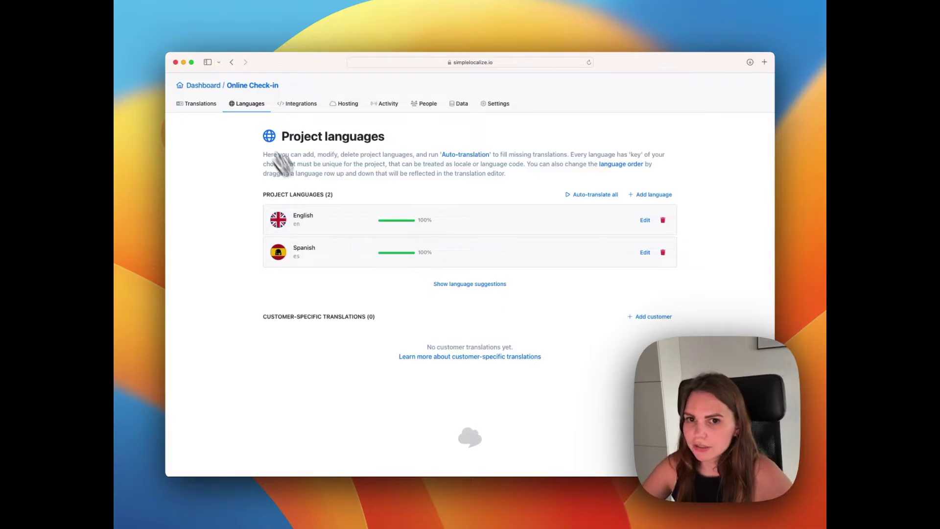
Step: Review Spanish text for button.back, button.agree, button.checkinComplete, button.exit and button.checkinOnline, then open Data
click(189, 104)
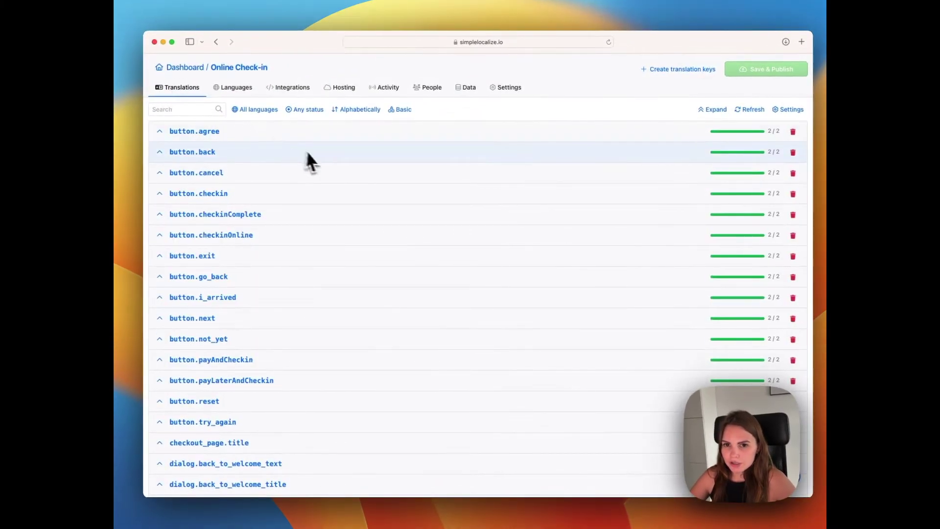
click(309, 159)
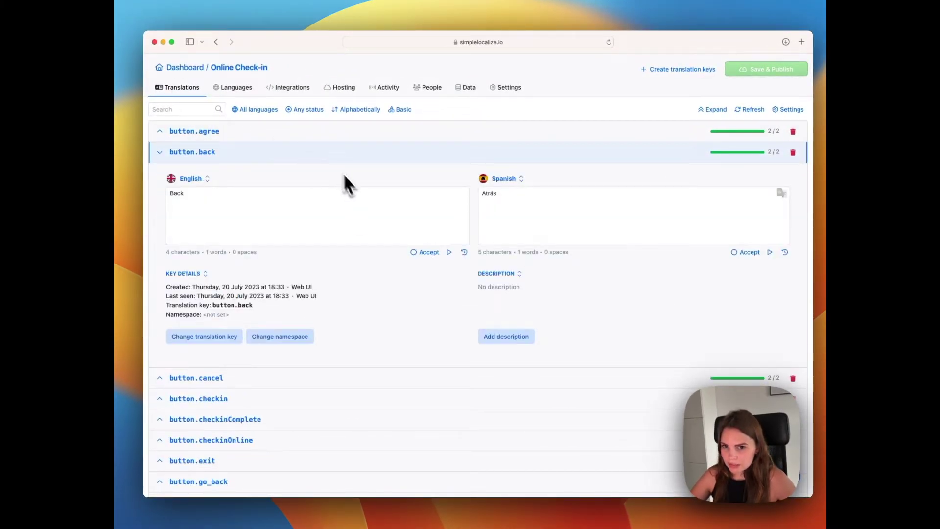
click(301, 151)
click(289, 137)
click(361, 216)
click(361, 216)
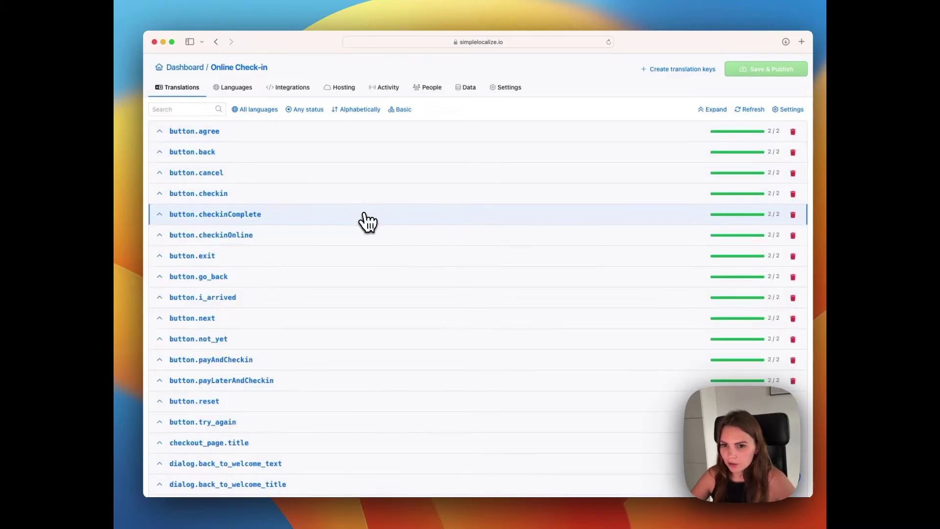
click(382, 256)
click(384, 235)
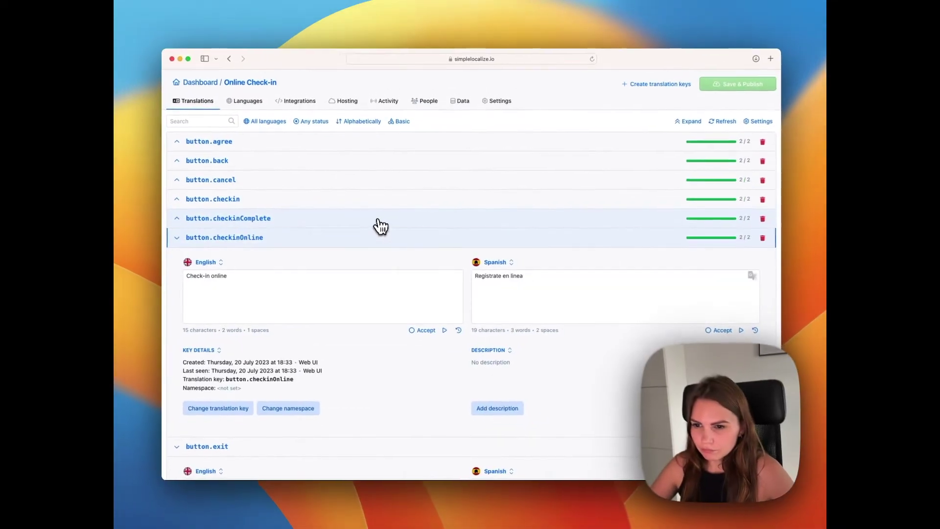
click(375, 214)
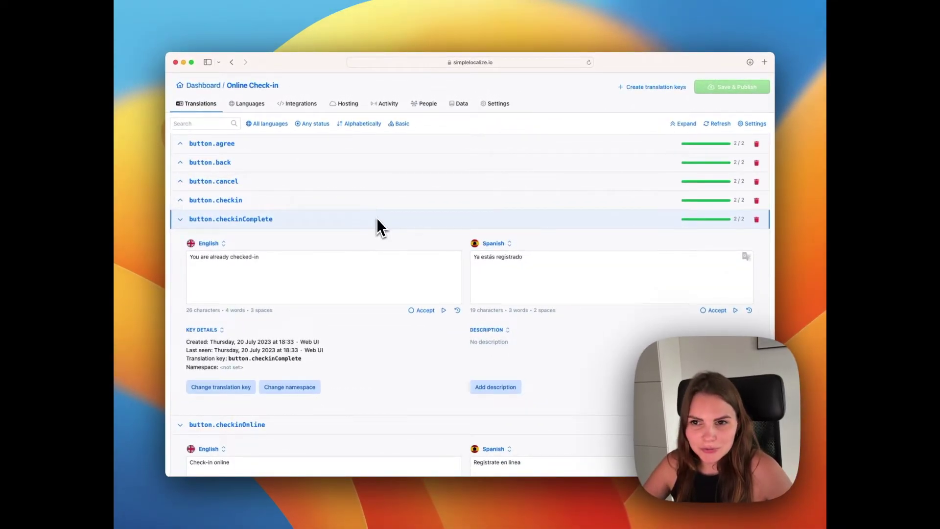
click(453, 108)
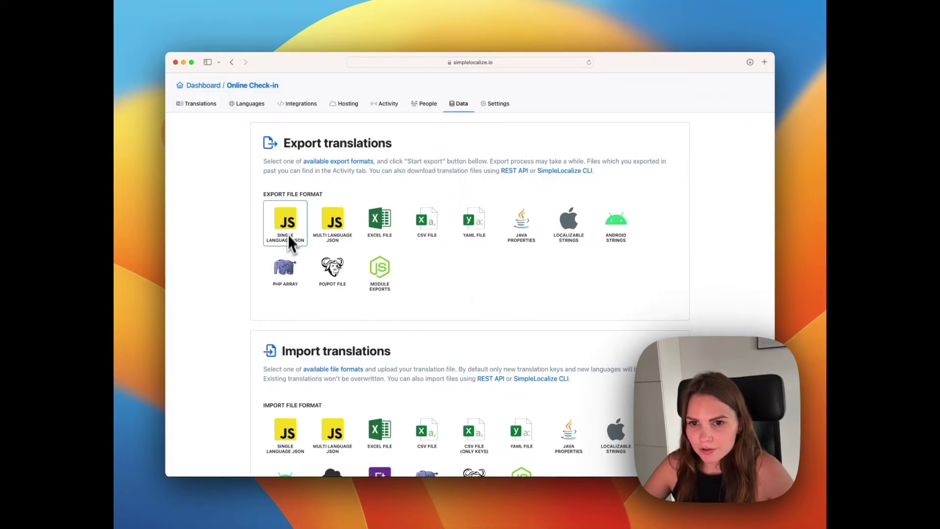
Step: Export the translations as nested Single Language JSON and download the exported files
click(290, 240)
scroll(398, 336, down, 1)
scroll(397, 333, down, 4)
click(336, 289)
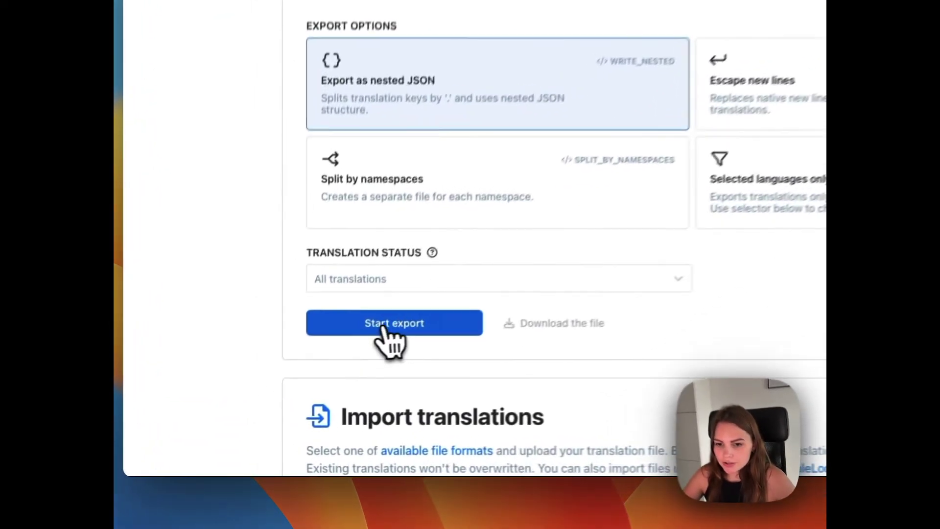
click(303, 398)
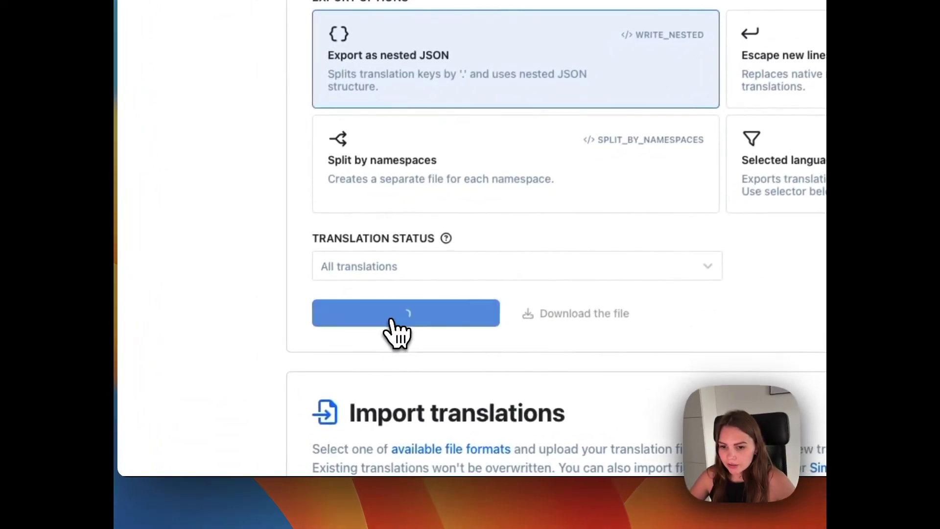
click(539, 316)
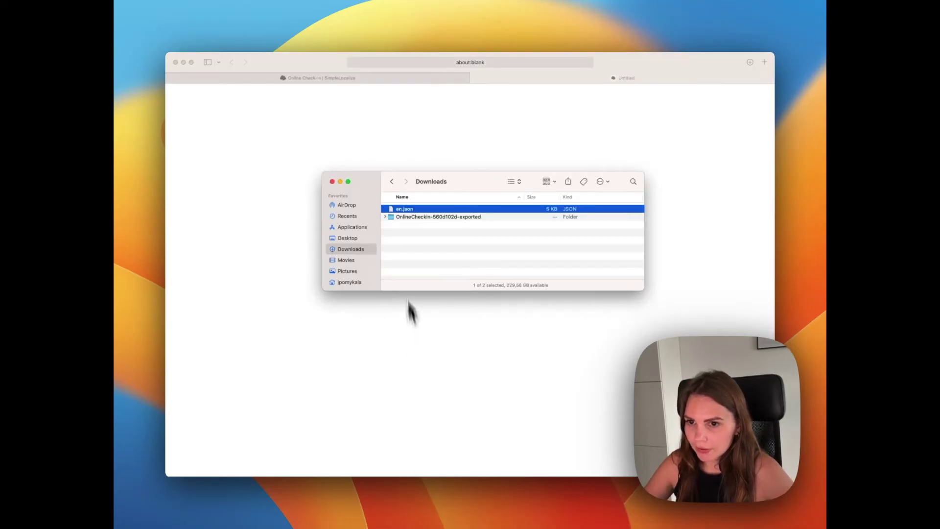
Step: Open the exported OnlineCheckin folder and preview the contents of en.json and es.json
double_click(421, 217)
click(415, 211)
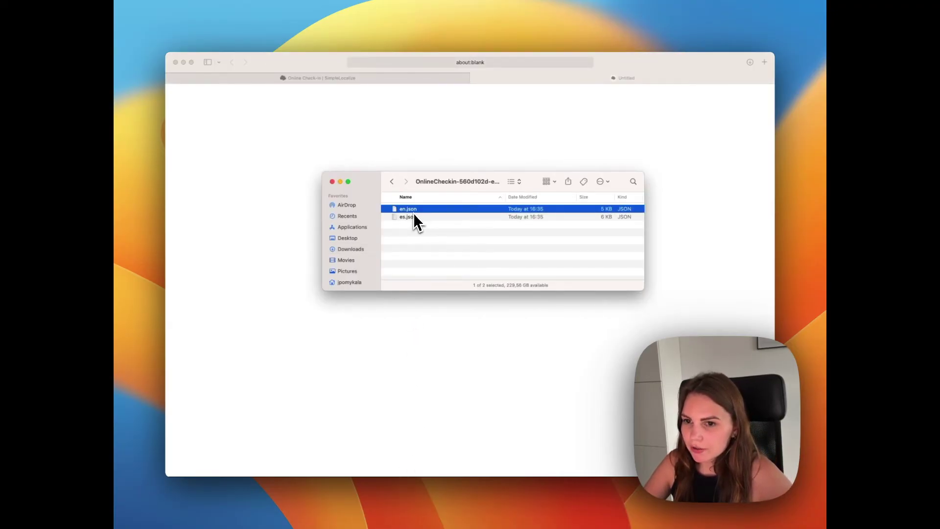
key(space)
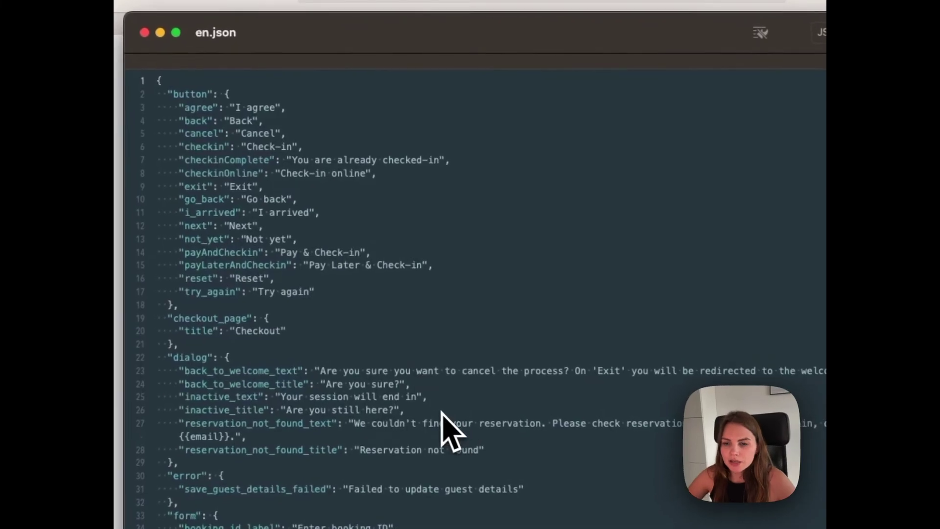
click(143, 32)
click(504, 301)
key(space)
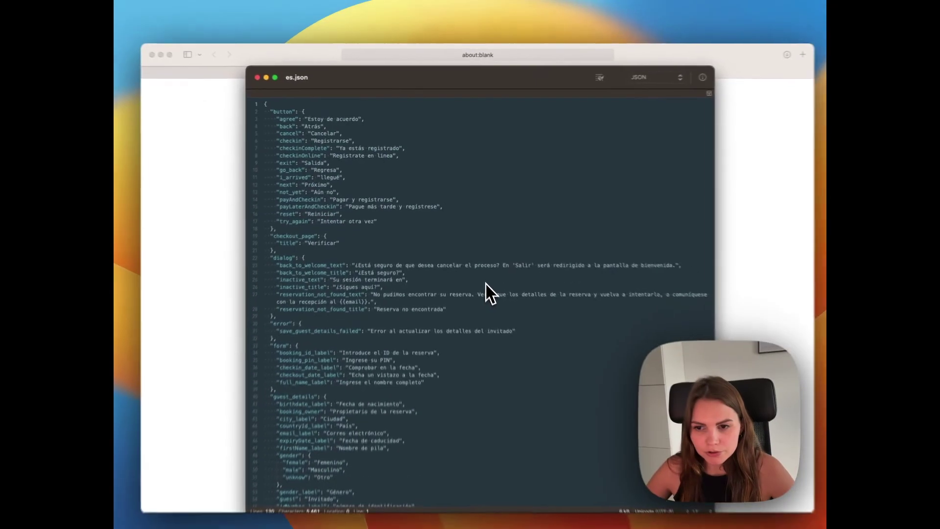
click(270, 82)
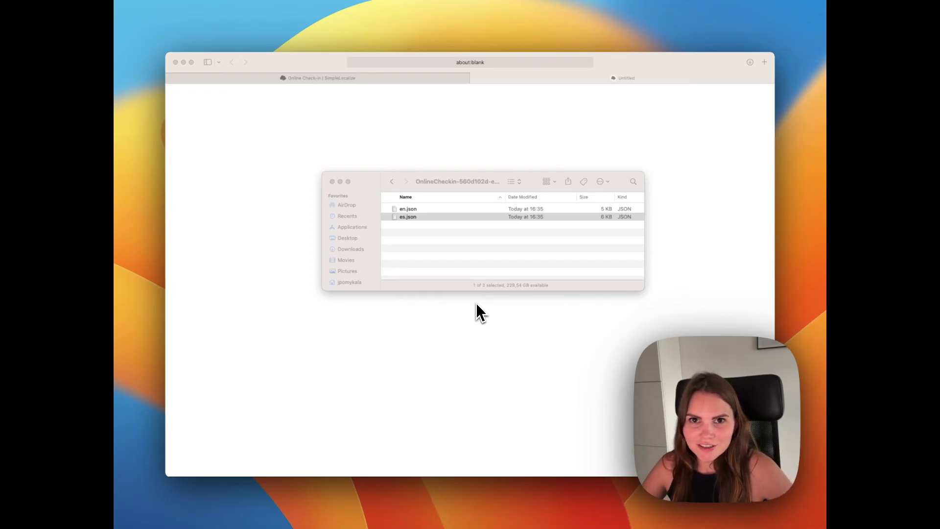
click(437, 259)
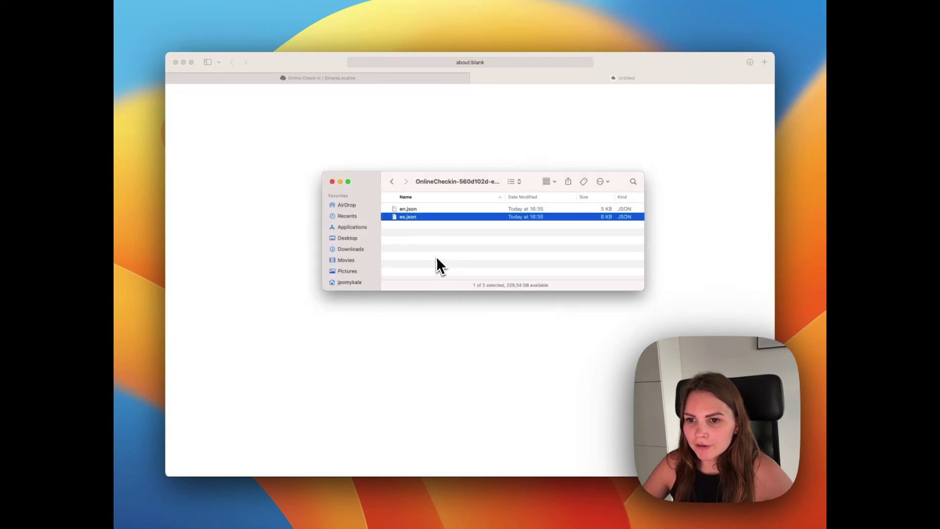